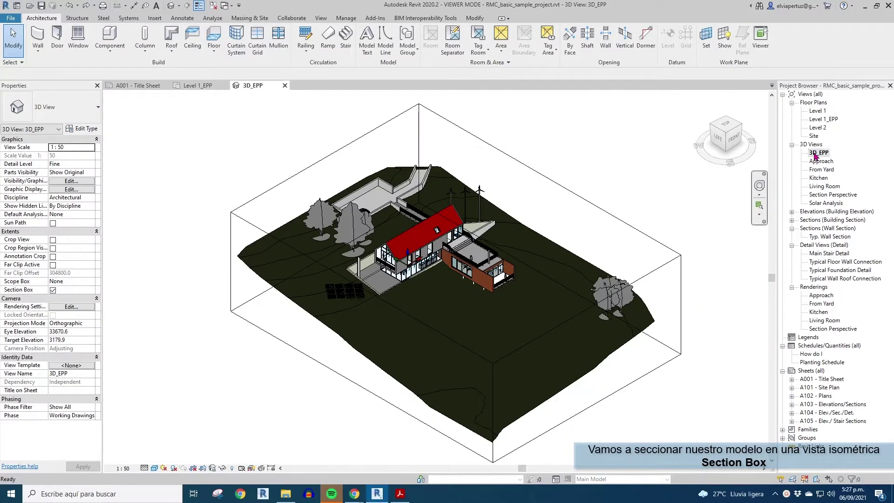
Select the 3D_EPP section box and switch to the Level 1_EPP floor plan
{"action": "left_click", "coordinate": [580, 198]}
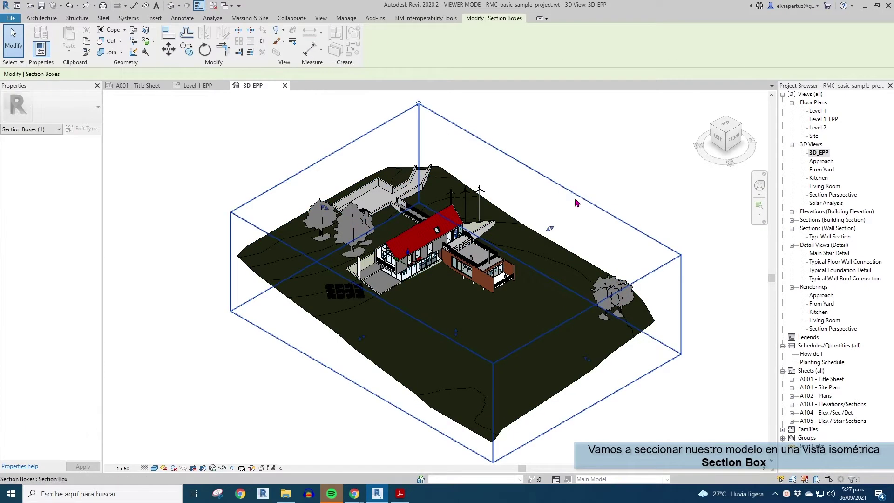
{"action": "left_click_drag", "start_coordinate": [574, 195], "coordinate": [827, 132]}
{"action": "double_click", "coordinate": [826, 120]}
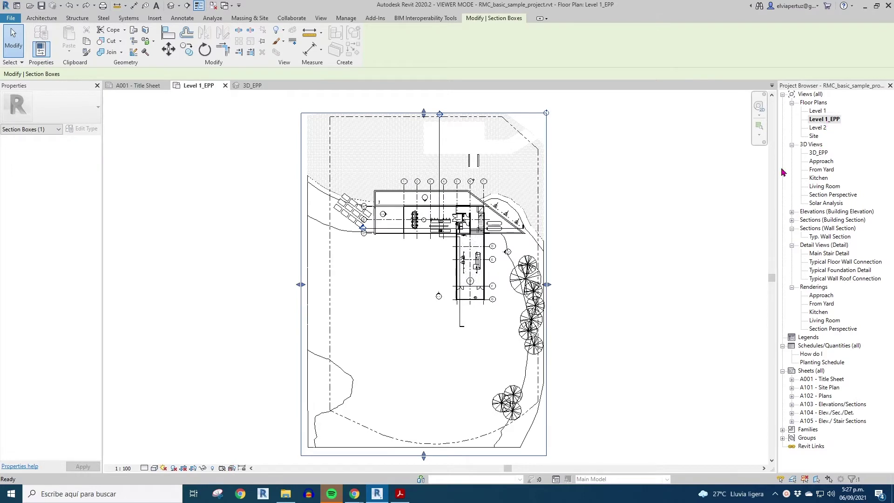
Show the 3D_EPP section box in plan, pull its bottom and left edges inward, and reopen 3D_EPP
{"action": "key", "text": "Escape"}
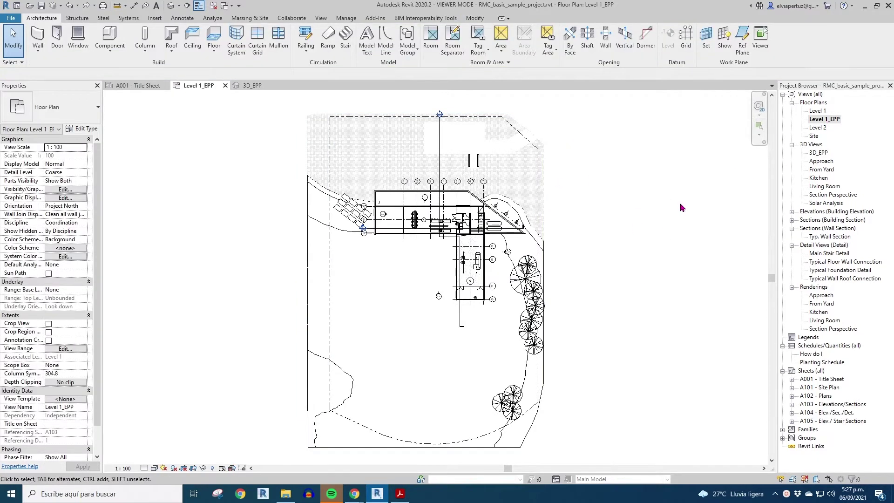
{"action": "right_click", "coordinate": [819, 153]}
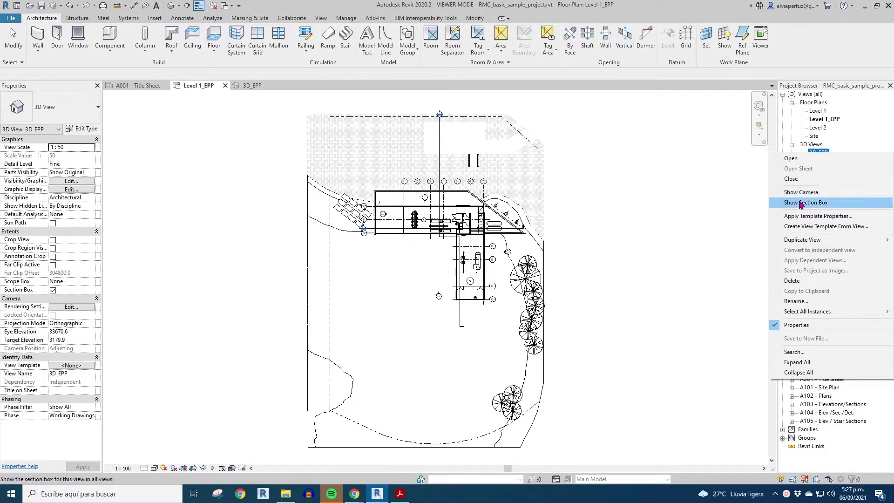
{"action": "left_click", "coordinate": [805, 205]}
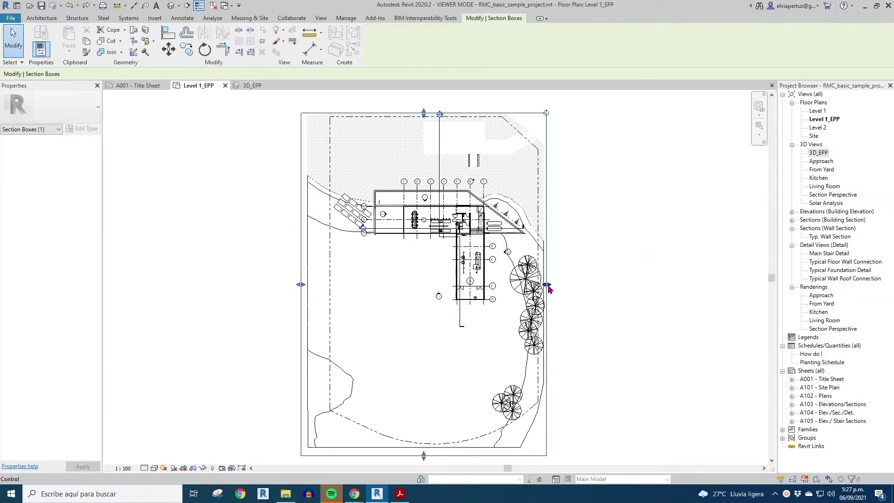
{"action": "left_click_drag", "start_coordinate": [423, 457], "coordinate": [431, 280]}
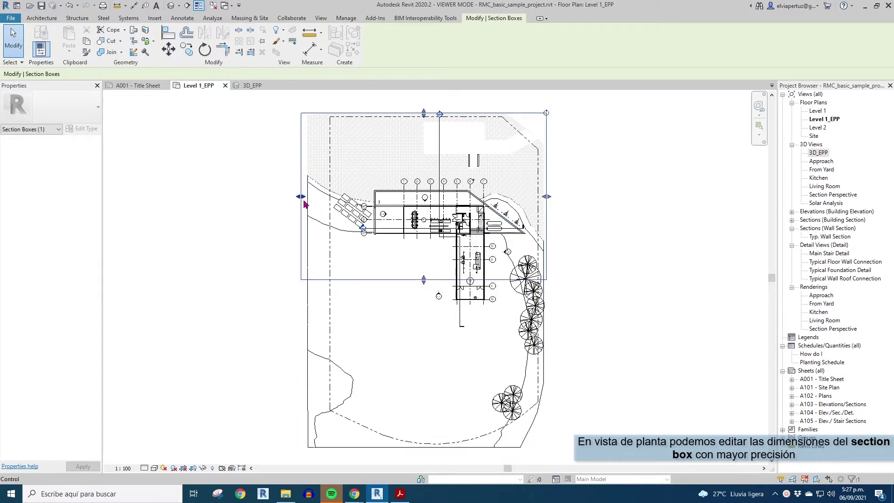
{"action": "left_click_drag", "start_coordinate": [401, 197], "coordinate": [409, 196]}
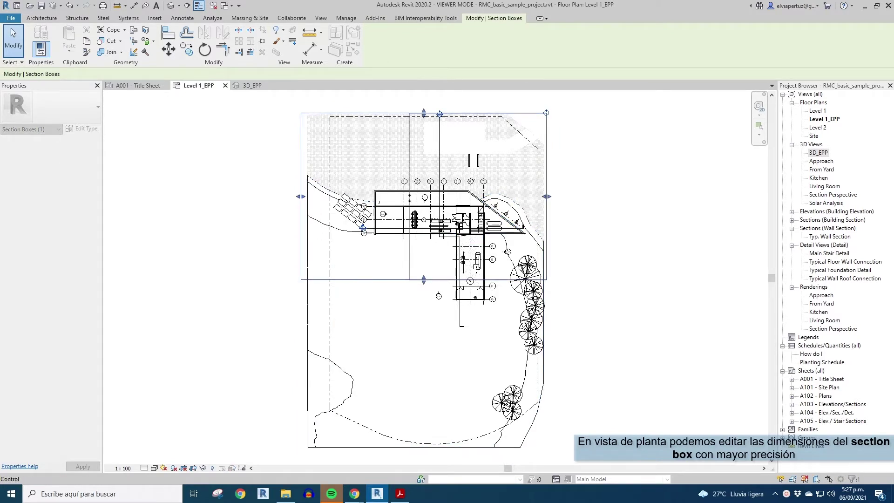
{"action": "double_click", "coordinate": [819, 153]}
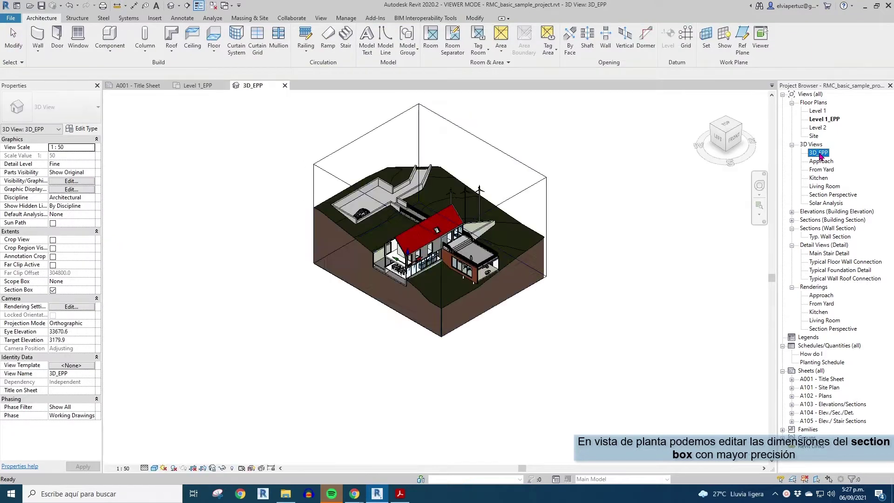
Zoom, pan and orbit 3D_EPP to inspect the cut house, then return to Level 1_EPP
{"action": "scroll", "coordinate": [455, 252], "scroll_direction": "up", "scroll_amount": 3}
{"action": "scroll", "coordinate": [454, 252], "scroll_direction": "up", "scroll_amount": 2}
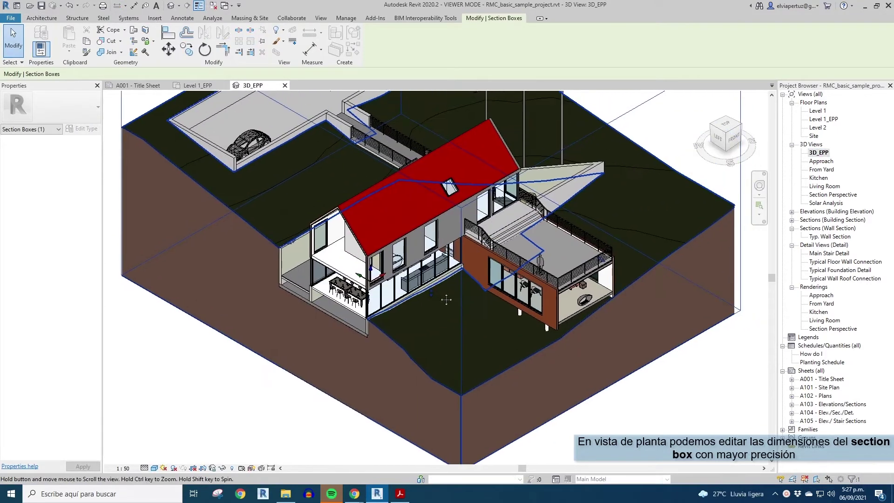
{"action": "middle_click_drag", "start_coordinate": [487, 313], "coordinate": [488, 327]}
{"action": "key", "text": "Escape"}
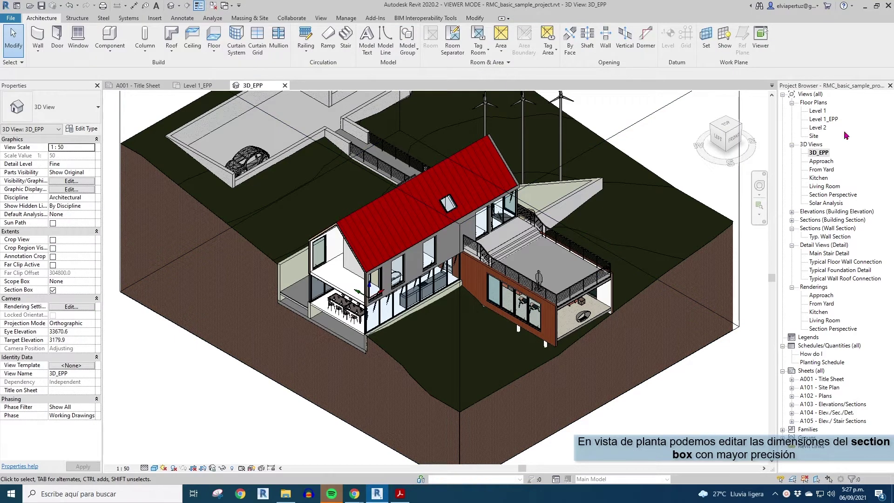
{"action": "left_click_drag", "start_coordinate": [354, 289], "coordinate": [287, 381], "text": "shift"}
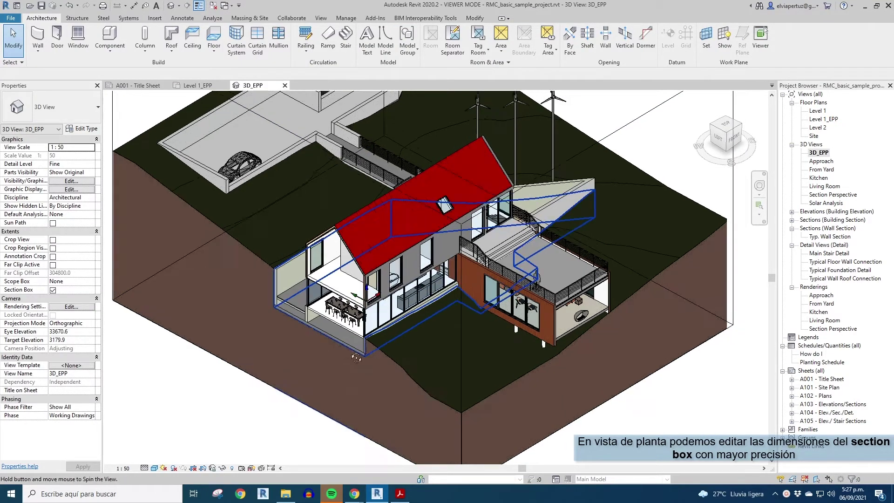
{"action": "mouse_move", "coordinate": [287, 381]}
{"action": "middle_mouse_down", "text": "shift"}
{"action": "mouse_move", "coordinate": [326, 340]}
{"action": "mouse_move", "coordinate": [446, 377]}
{"action": "middle_mouse_up", "text": "shift"}
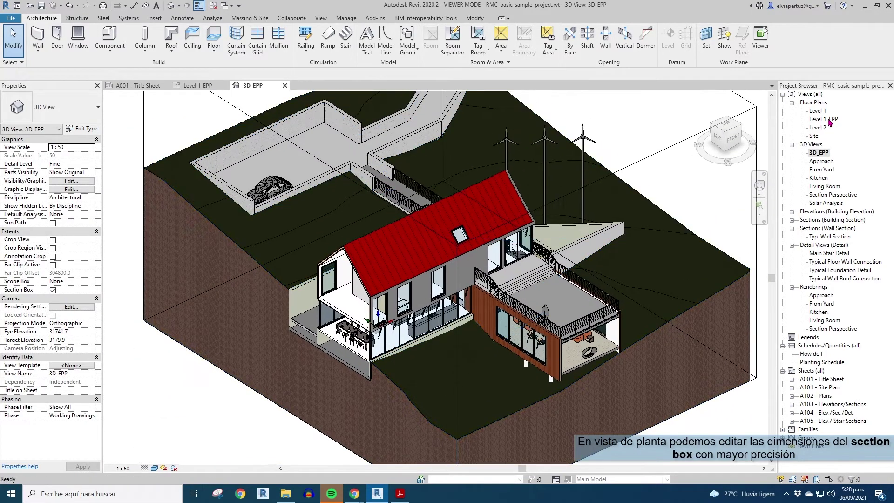
{"action": "double_click", "coordinate": [823, 119]}
Show the 3D_EPP section box in Level 1_EPP and pull its top edge down over the house
{"action": "right_click", "coordinate": [818, 153]}
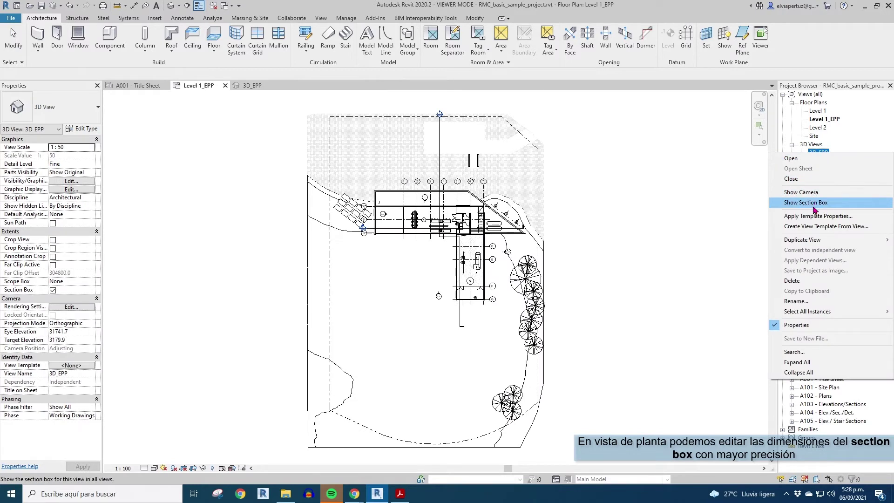
{"action": "left_click", "coordinate": [812, 204]}
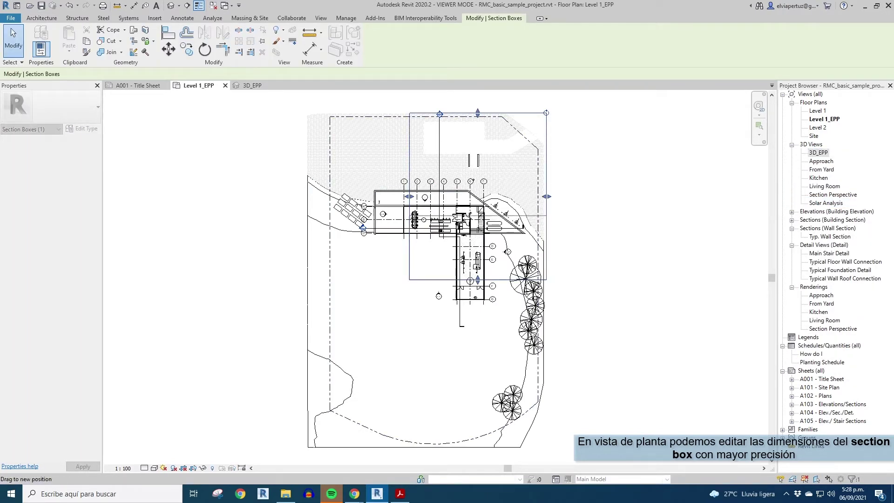
{"action": "left_click_drag", "start_coordinate": [478, 113], "coordinate": [478, 215]}
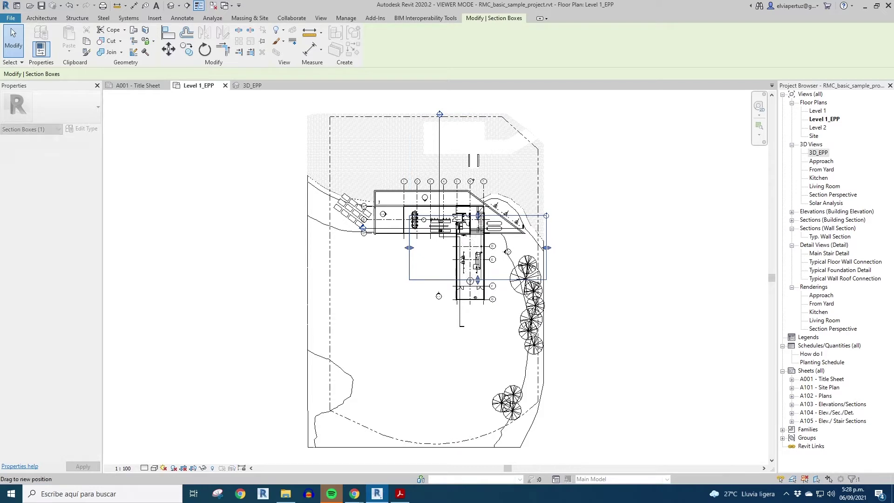
{"action": "left_click", "coordinate": [629, 260]}
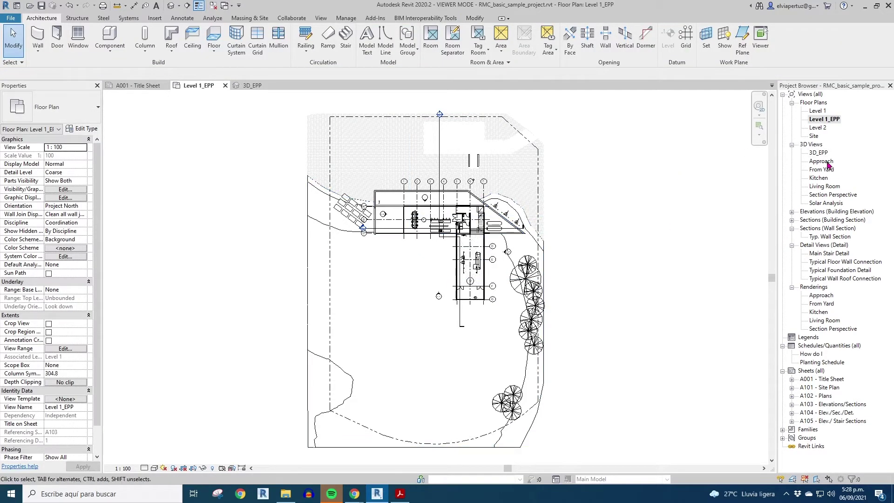
Open 3D_EPP and orbit, zoom and pan to frame both sliced floors of the house
{"action": "double_click", "coordinate": [820, 153]}
{"action": "mouse_move", "coordinate": [508, 345]}
{"action": "middle_mouse_down", "text": "shift"}
{"action": "mouse_move", "coordinate": [321, 331]}
{"action": "mouse_move", "coordinate": [453, 334]}
{"action": "middle_mouse_up", "text": "shift"}
{"action": "scroll", "coordinate": [321, 330], "scroll_direction": "up", "scroll_amount": 3}
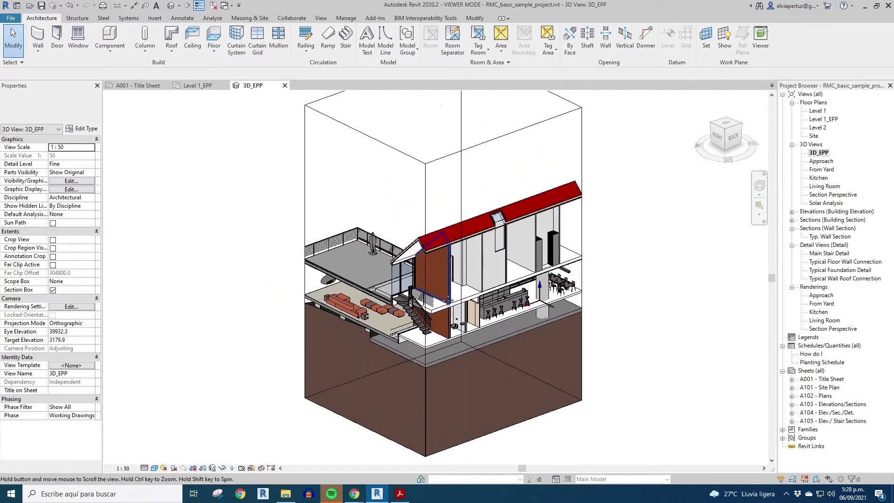
{"action": "scroll", "coordinate": [453, 334], "scroll_direction": "up", "scroll_amount": 3}
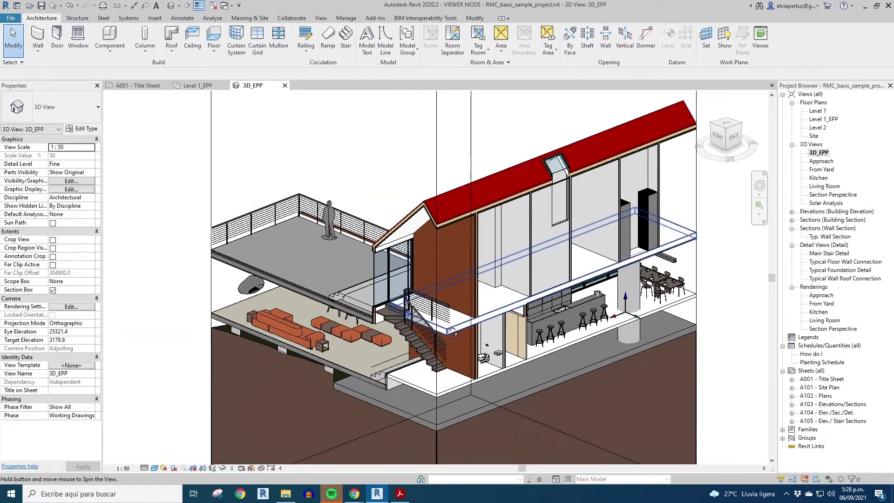
{"action": "middle_click_drag", "start_coordinate": [455, 332], "coordinate": [386, 351]}
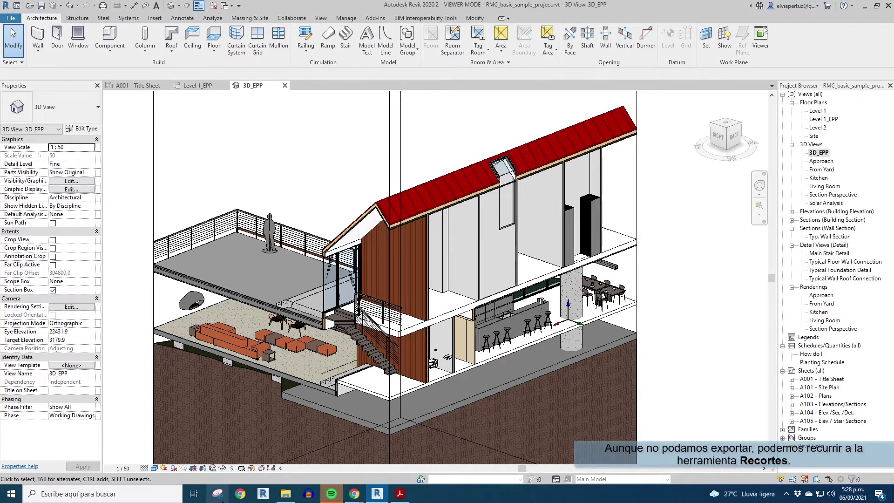
Take a Snipping Tool rectangle snip of the sectioned 3D_EPP house view
{"action": "left_click", "coordinate": [220, 497]}
{"action": "left_click_drag", "start_coordinate": [319, 145], "coordinate": [669, 80]}
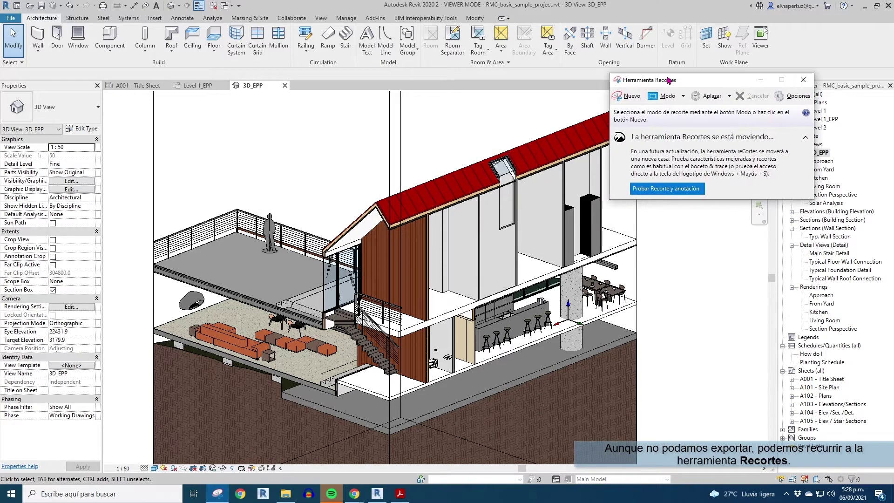
{"action": "left_click", "coordinate": [638, 98]}
{"action": "left_click_drag", "start_coordinate": [149, 99], "coordinate": [681, 444]}
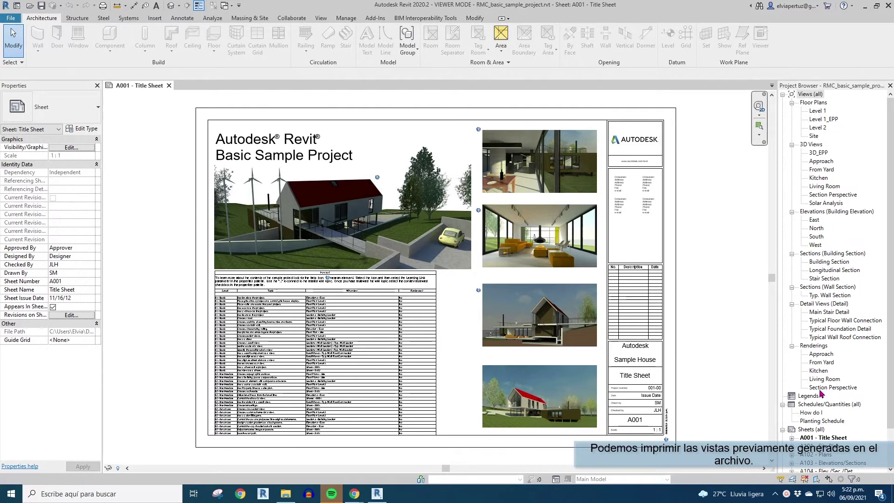
Reopen the Level 1_EPP floor plan from the title sheet and show the File menu
{"action": "left_click", "coordinate": [823, 119]}
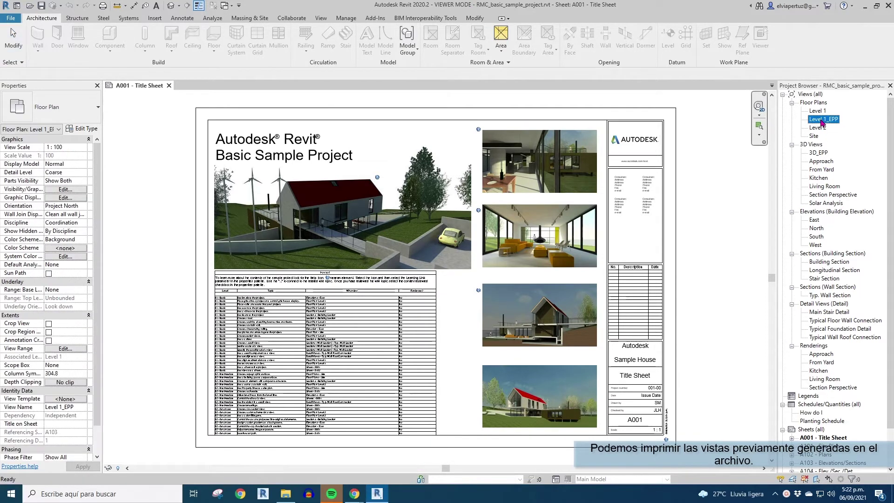
{"action": "double_click", "coordinate": [823, 120]}
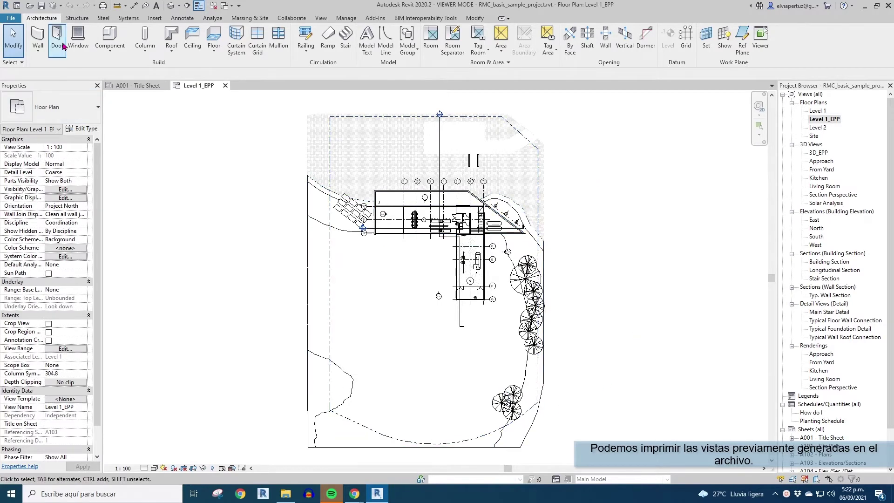
{"action": "left_click", "coordinate": [14, 19]}
{"action": "mouse_move", "coordinate": [31, 179]}
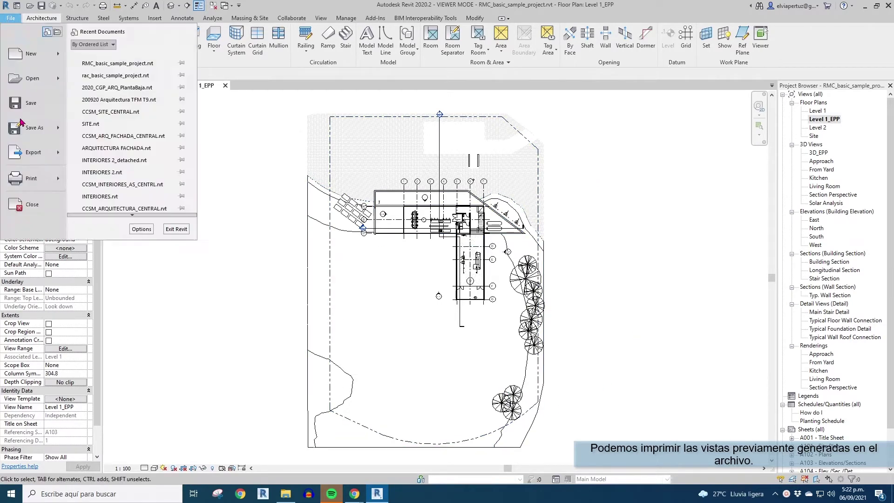
Set Print to Microsoft Print to PDF for the current window and review the A3 Landscape setup
{"action": "left_click", "coordinate": [43, 188]}
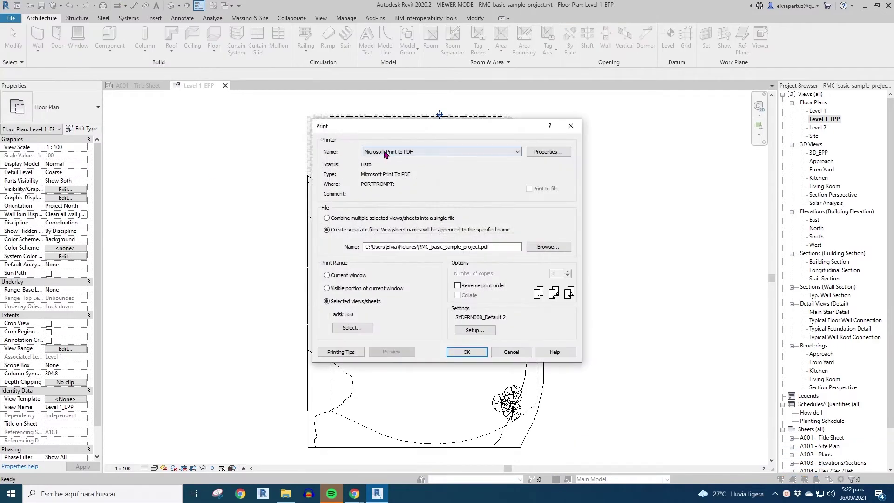
{"action": "left_click", "coordinate": [475, 152]}
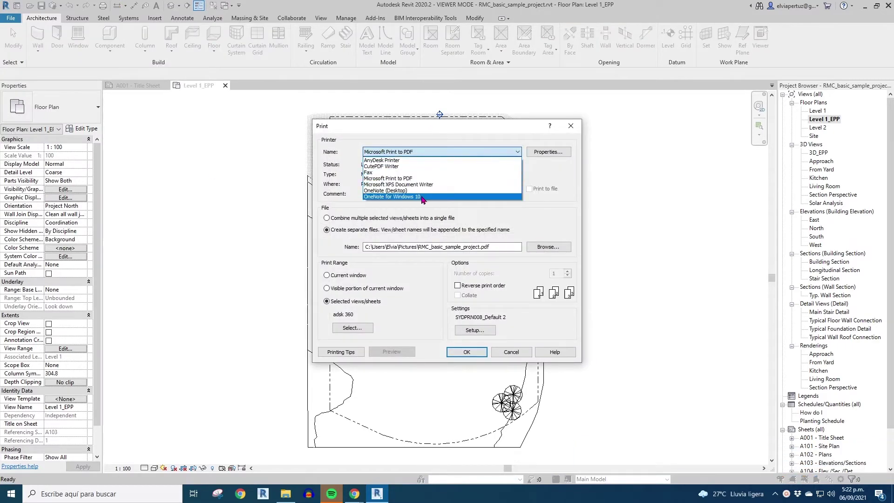
{"action": "left_click", "coordinate": [410, 178]}
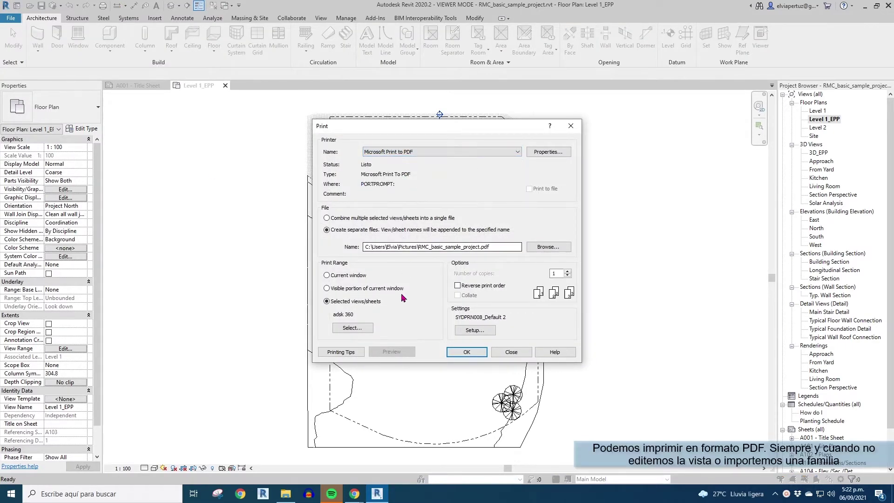
{"action": "left_click", "coordinate": [332, 277]}
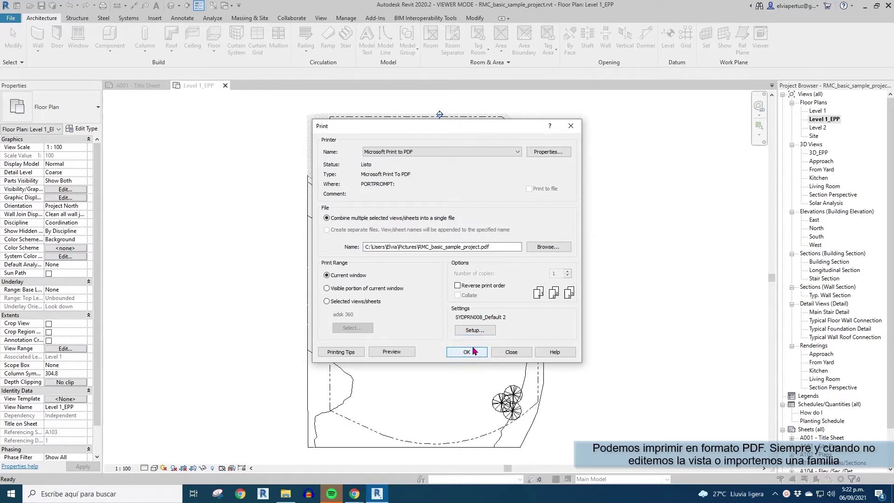
{"action": "left_click", "coordinate": [475, 331]}
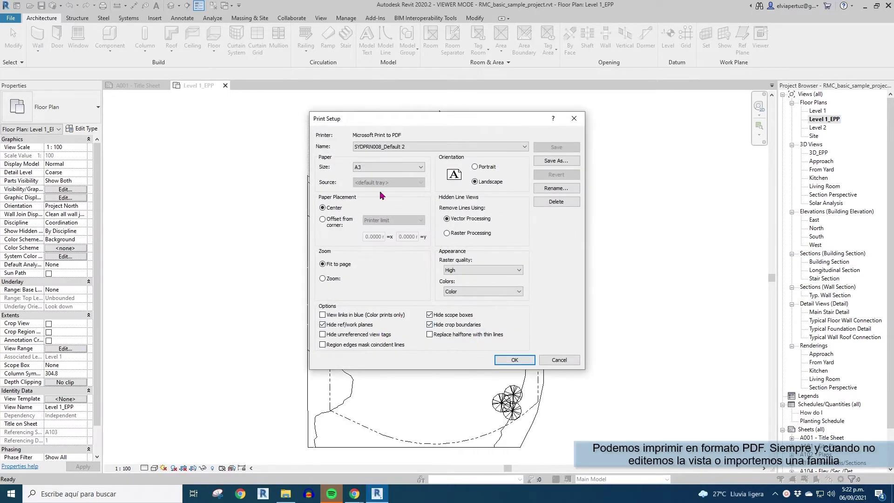
Print the plan to PDF, saving it as 'PRueba 1' in the Imágenes folder
{"action": "left_click", "coordinate": [514, 361]}
{"action": "left_click", "coordinate": [485, 354]}
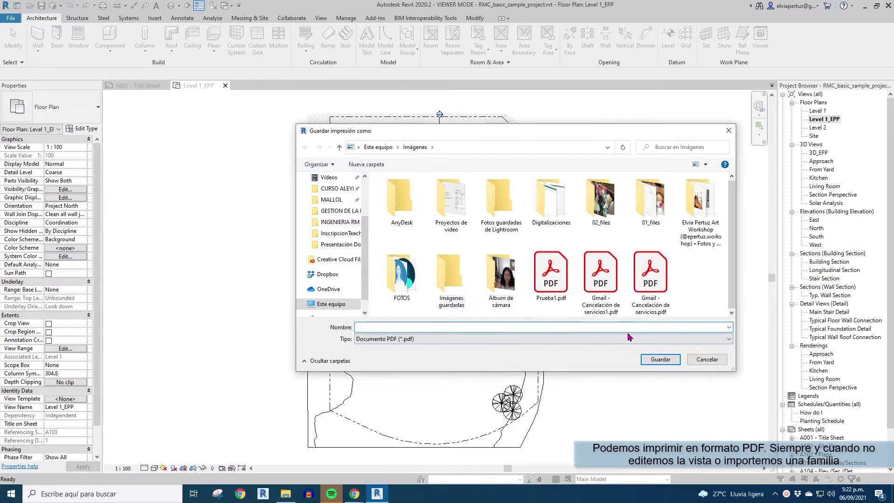
{"action": "type", "text": "PRueba 1"}
{"action": "left_click", "coordinate": [652, 360]}
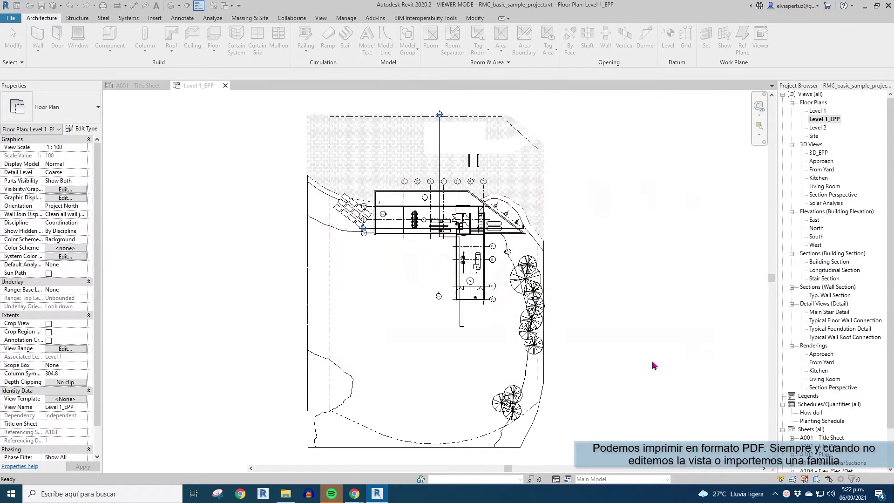
{"action": "key", "text": "super+e"}
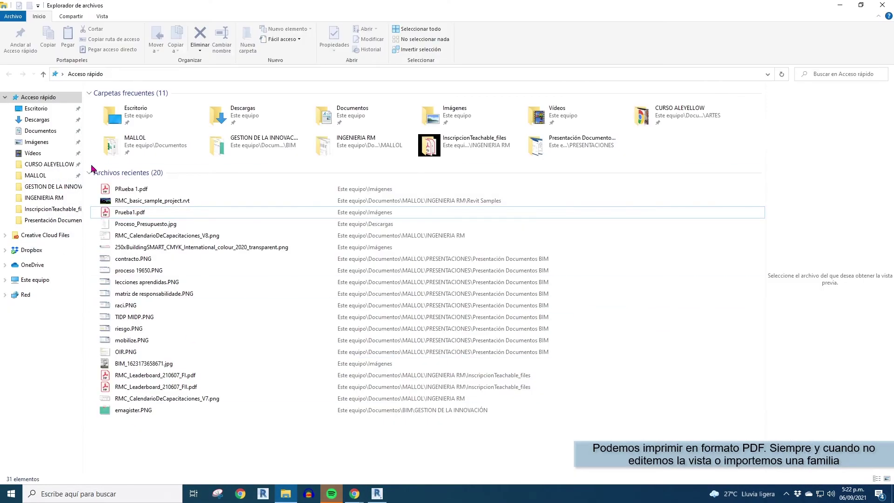
Open PRueba 1.pdf from File Explorer's Recent files in the PDF reader
{"action": "left_click", "coordinate": [134, 190]}
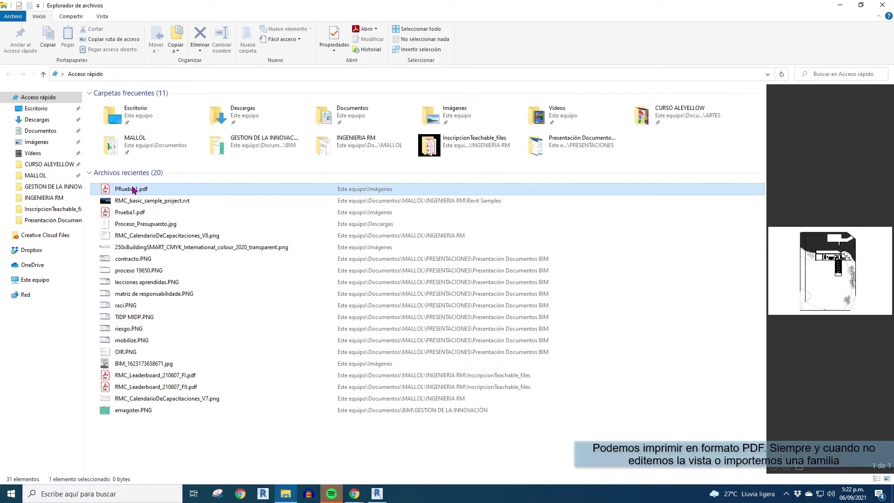
{"action": "key", "text": "Return"}
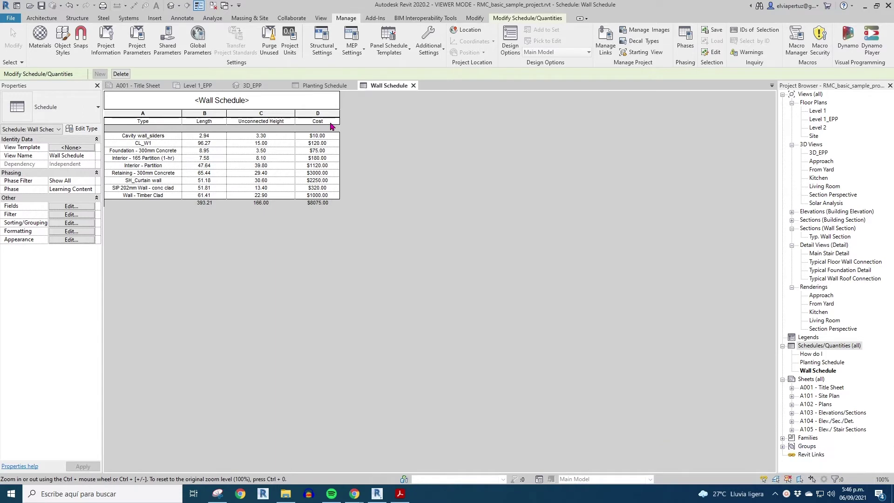
Add a calculated field named Costo Total with Common discipline and Currency type
{"action": "left_click", "coordinate": [59, 208]}
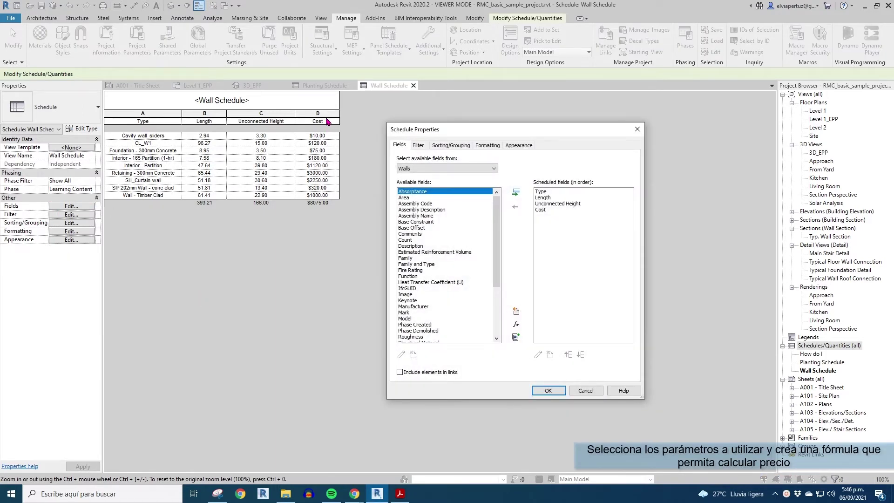
{"action": "left_click", "coordinate": [517, 325]}
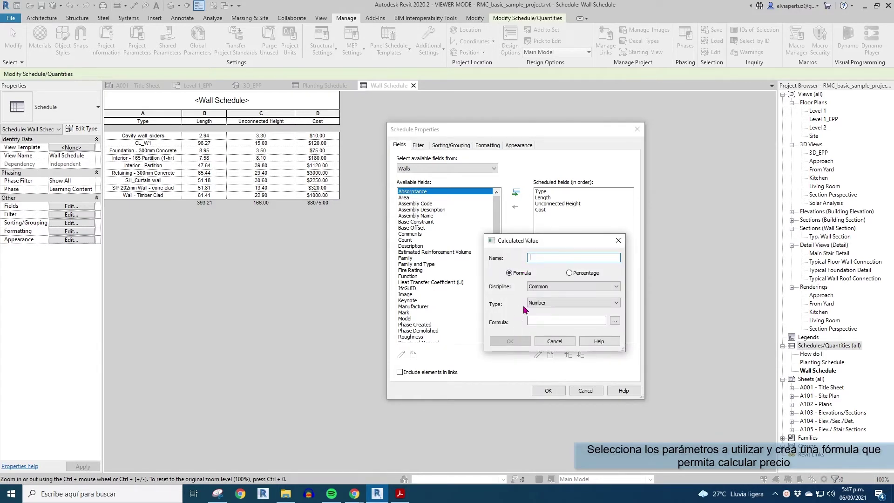
{"action": "type", "text": "Costo Total"}
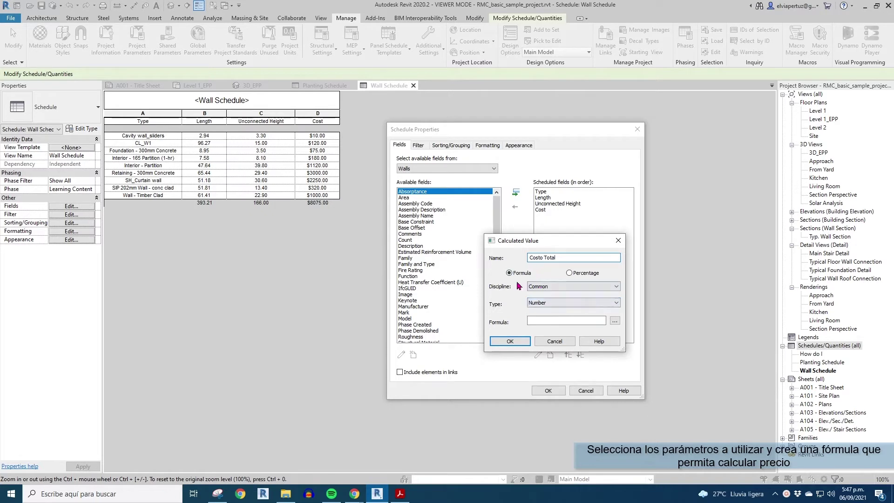
{"action": "left_click", "coordinate": [559, 286]}
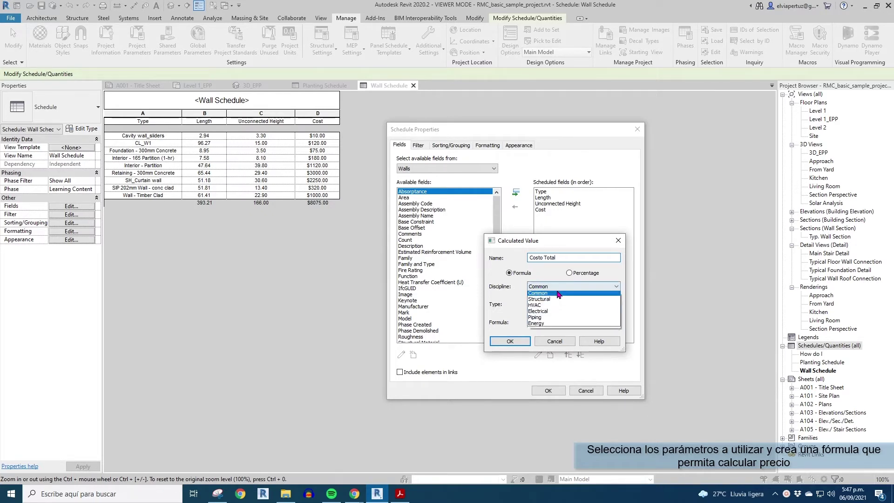
{"action": "left_click", "coordinate": [535, 293]}
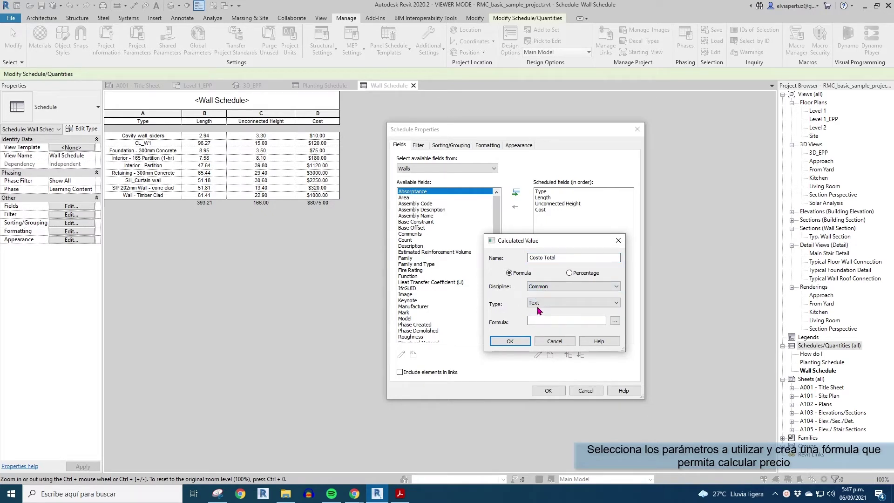
{"action": "left_click", "coordinate": [542, 304]}
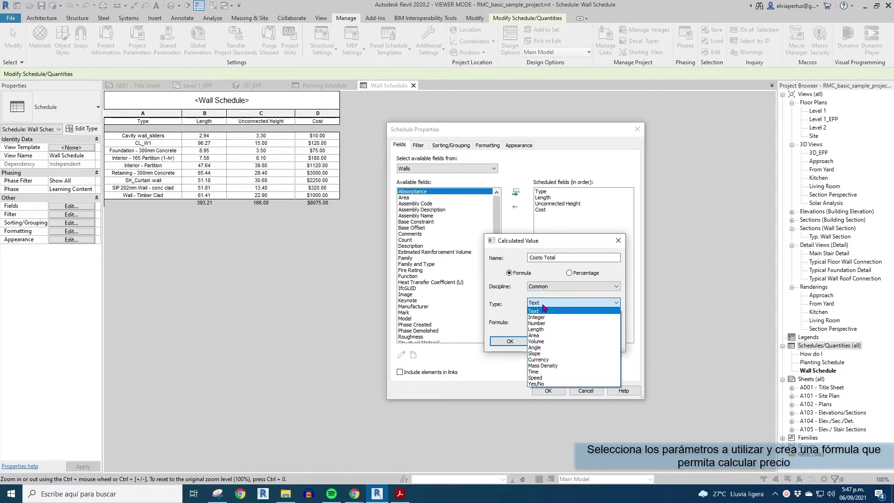
{"action": "left_click", "coordinate": [541, 360]}
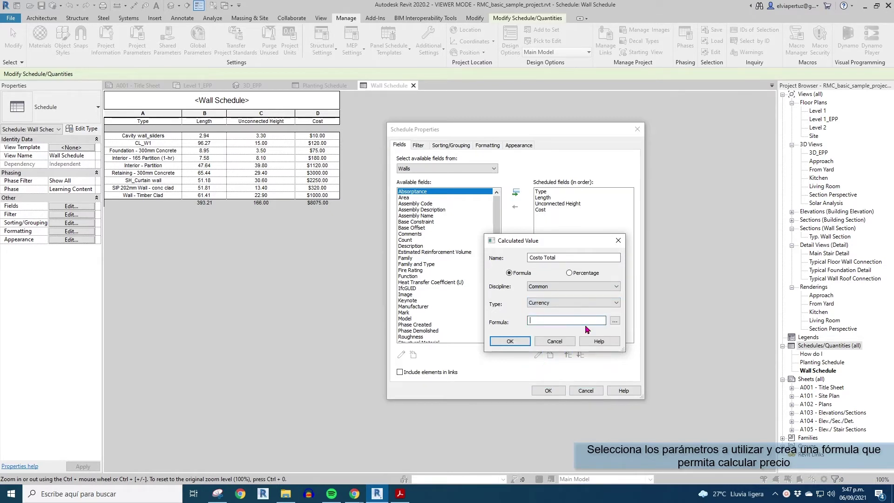
Give Costo Total the formula Cost*(Length*Unconnected Height)/1 and confirm the field
{"action": "left_click", "coordinate": [615, 321]}
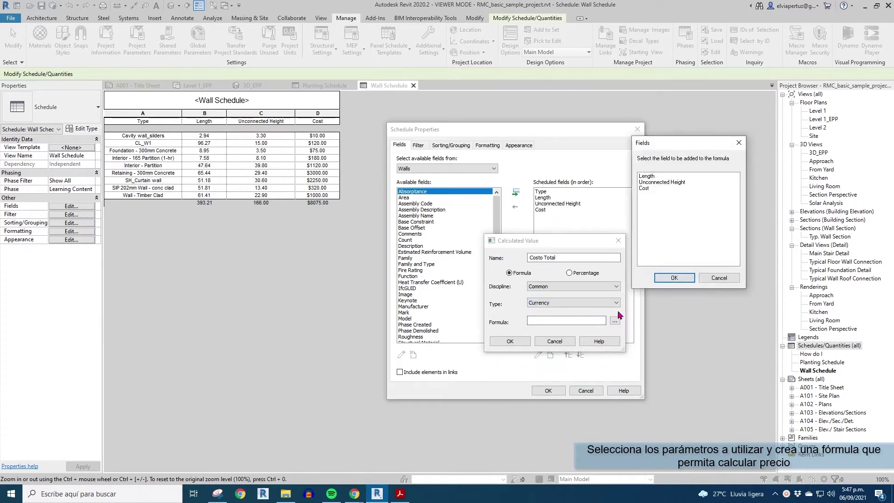
{"action": "left_click", "coordinate": [642, 182]}
{"action": "left_click", "coordinate": [654, 188]}
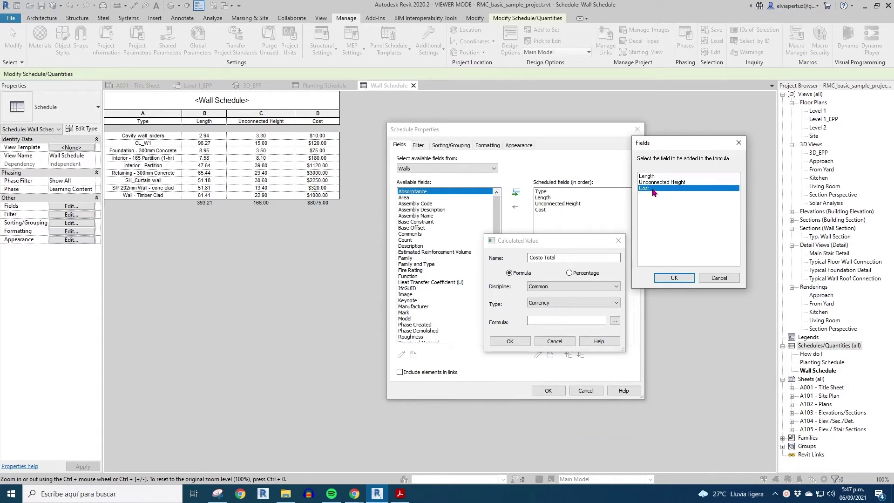
{"action": "left_click", "coordinate": [673, 279]}
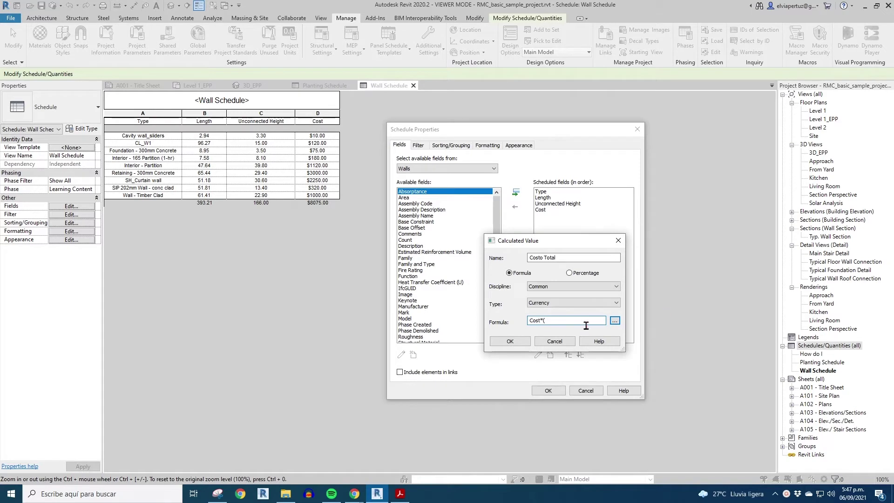
{"action": "left_click", "coordinate": [615, 322]}
{"action": "left_click", "coordinate": [653, 177]}
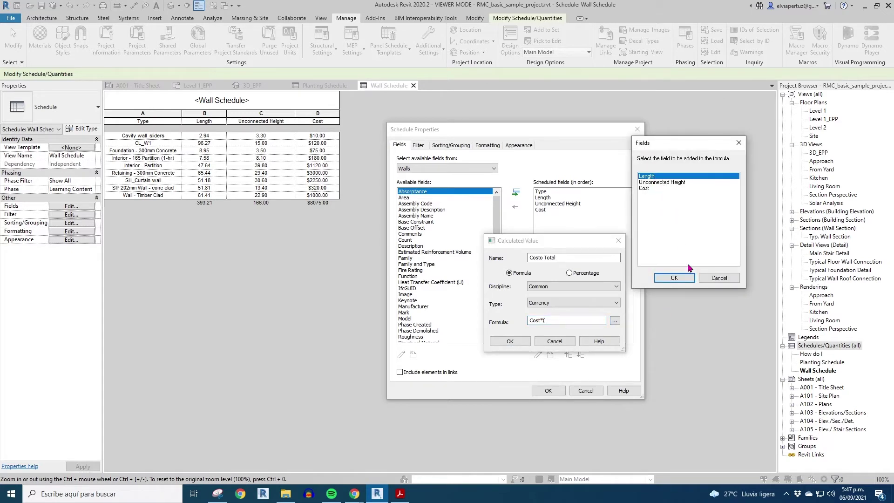
{"action": "left_click", "coordinate": [684, 278]}
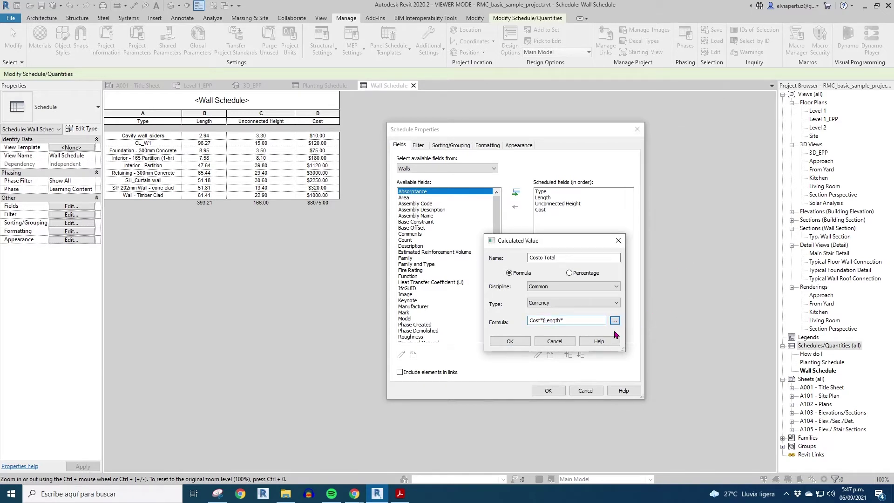
{"action": "left_click", "coordinate": [616, 321]}
{"action": "left_click", "coordinate": [649, 183]}
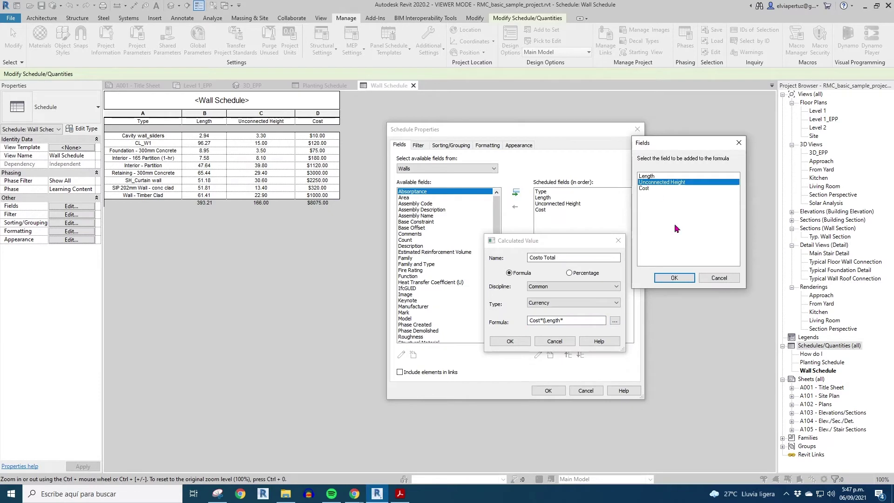
{"action": "left_click", "coordinate": [674, 278]}
{"action": "type", "text": ")/"}
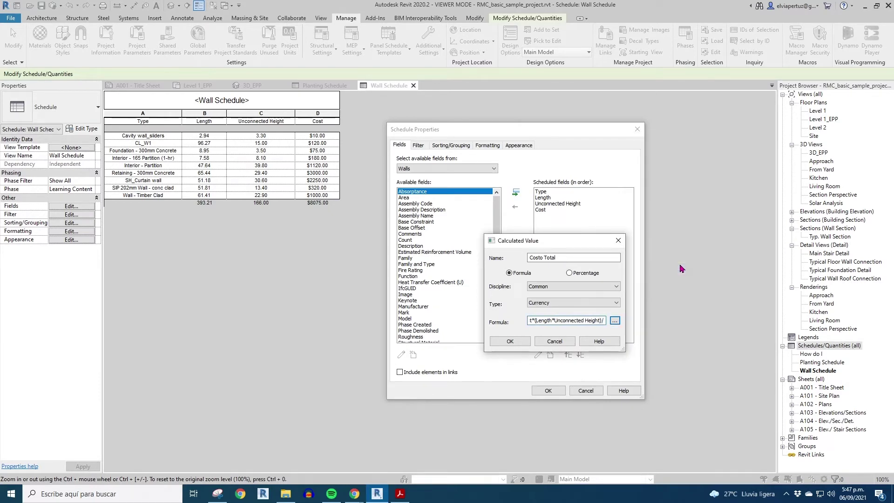
{"action": "type", "text": "1"}
{"action": "left_click", "coordinate": [504, 345]}
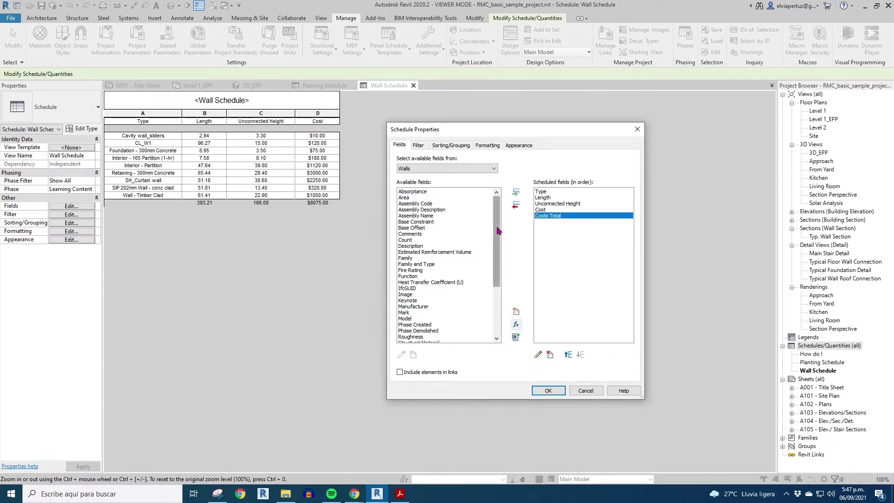
Format Costo Total to calculate totals with centred alignment, and apply the changes
{"action": "left_click", "coordinate": [484, 148]}
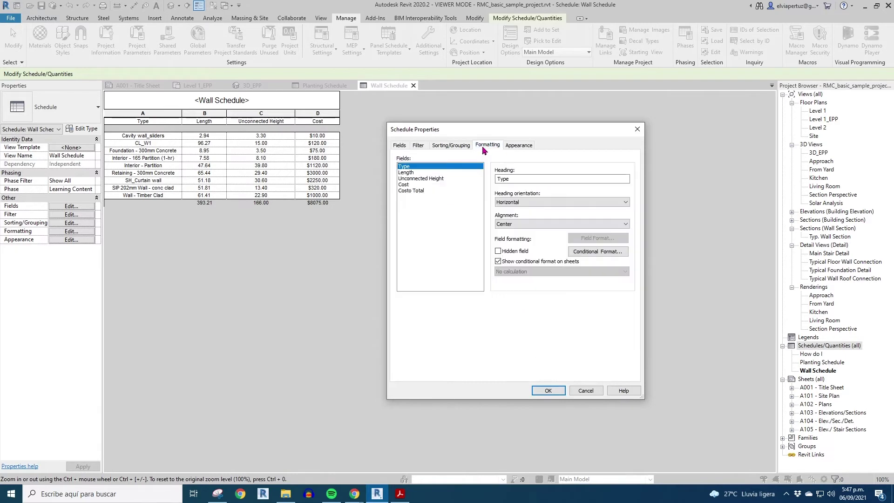
{"action": "left_click", "coordinate": [419, 191]}
{"action": "left_click", "coordinate": [561, 272]}
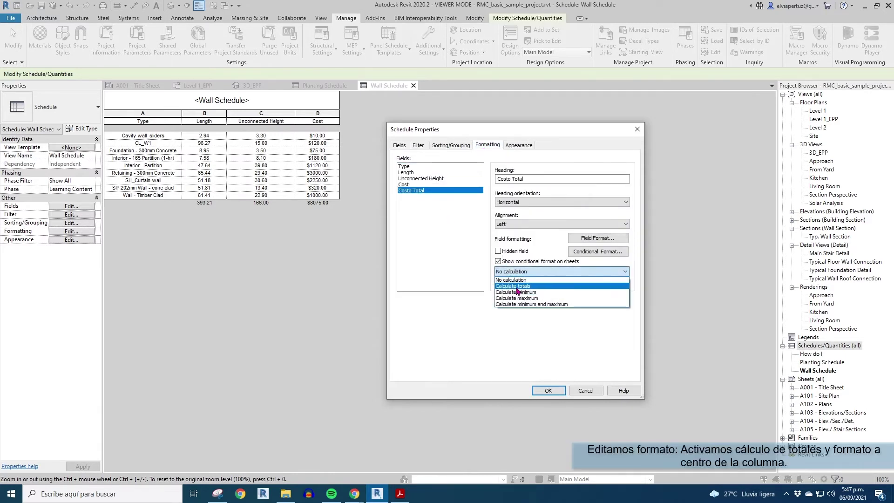
{"action": "left_click", "coordinate": [520, 289]}
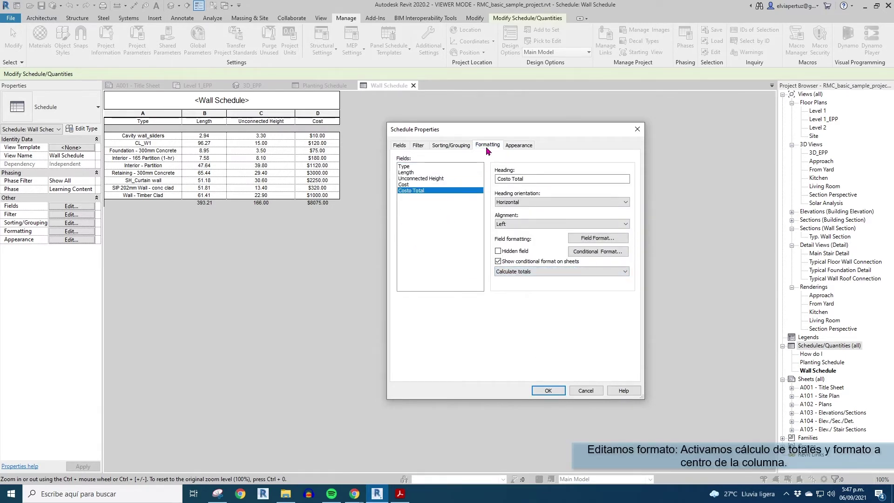
{"action": "left_click", "coordinate": [535, 226]}
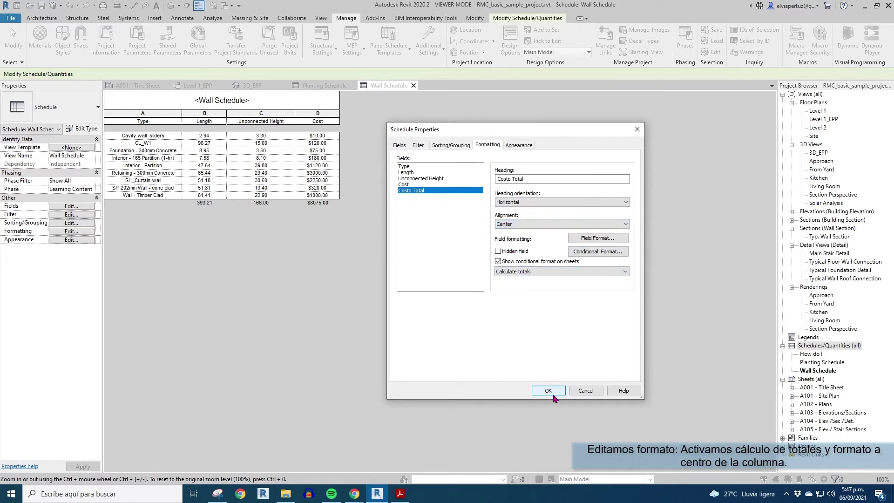
{"action": "left_click", "coordinate": [549, 390]}
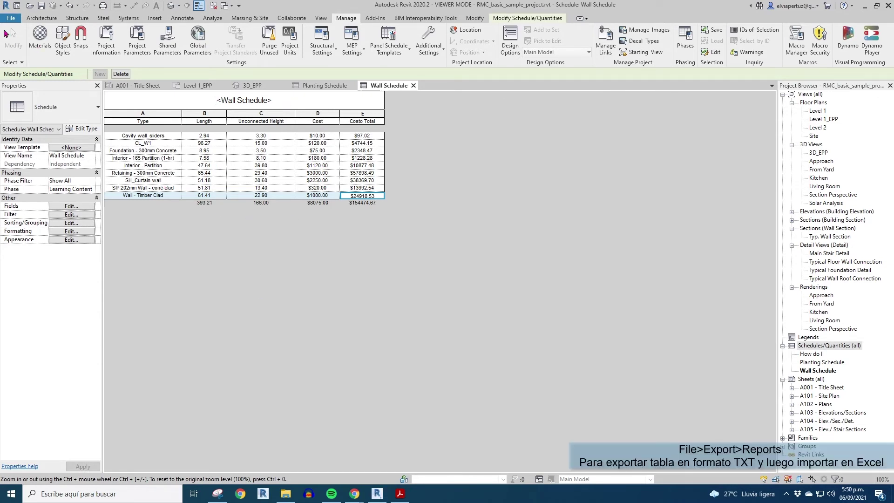
Export the schedule report as Wall Schedule.txt into the BIM\02_COMPARTIDO folder
{"action": "left_click", "coordinate": [8, 18]}
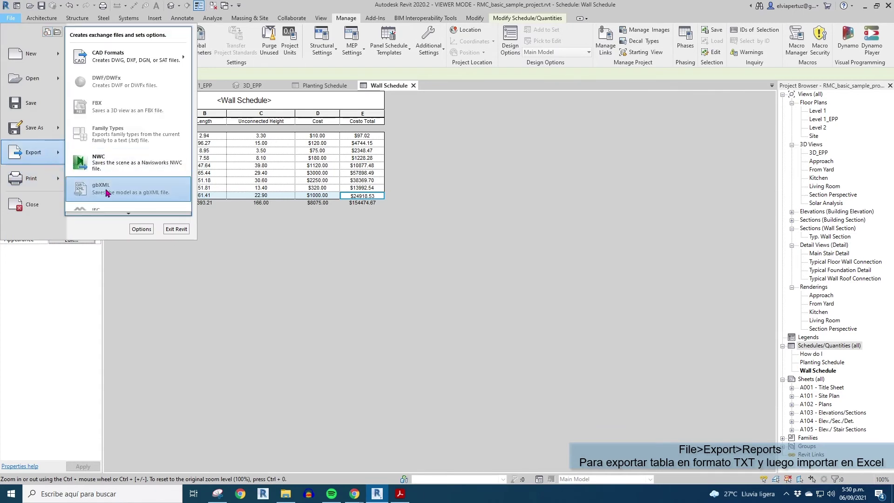
{"action": "mouse_move", "coordinate": [33, 153]}
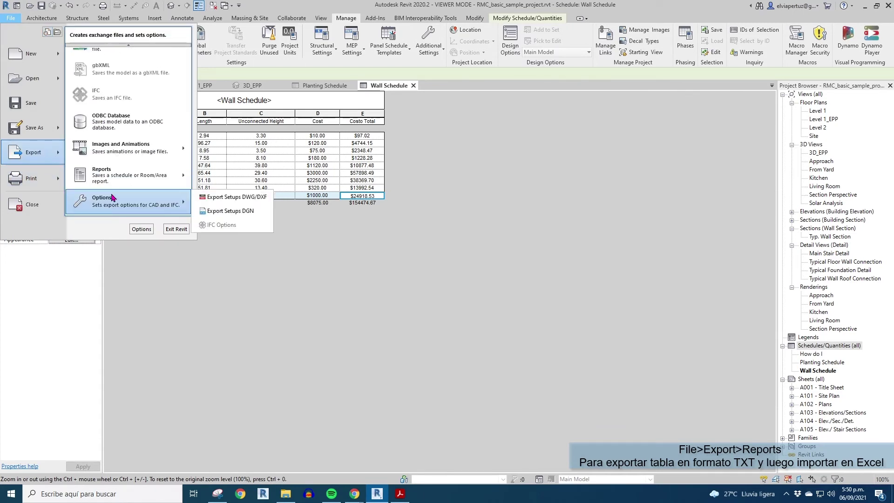
{"action": "mouse_move", "coordinate": [130, 175]}
{"action": "left_click", "coordinate": [219, 169]}
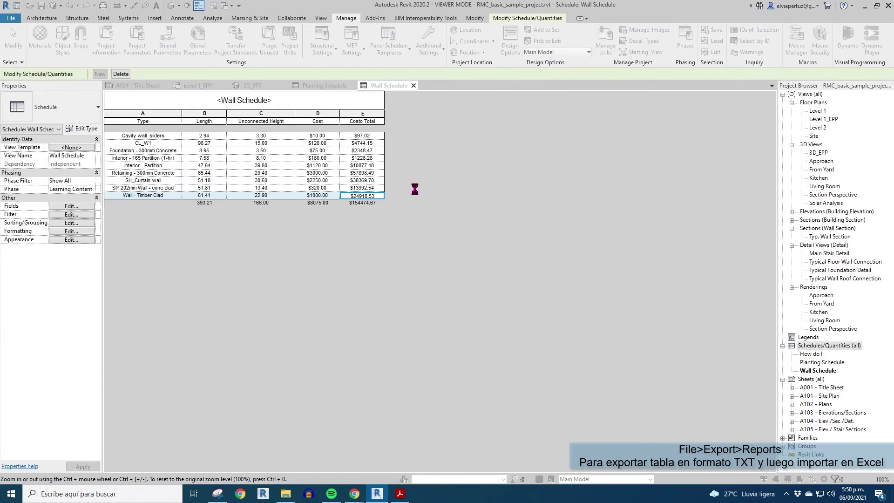
{"action": "left_click", "coordinate": [358, 129]}
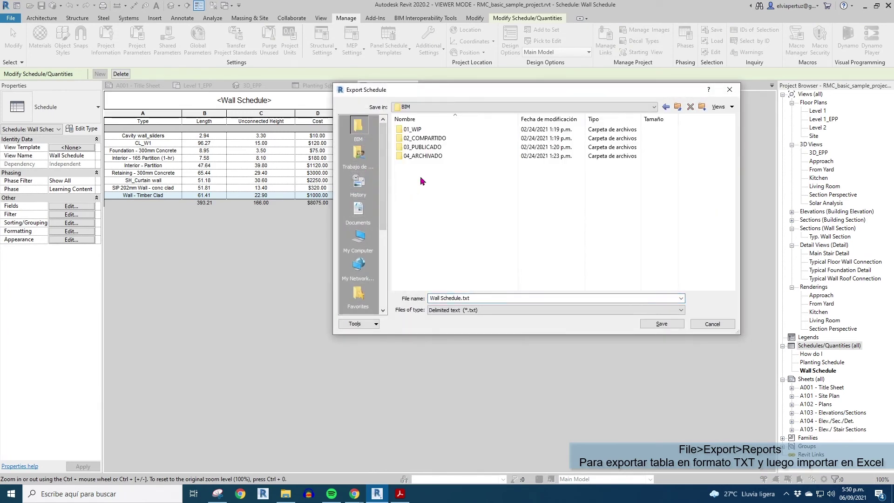
{"action": "double_click", "coordinate": [431, 140]}
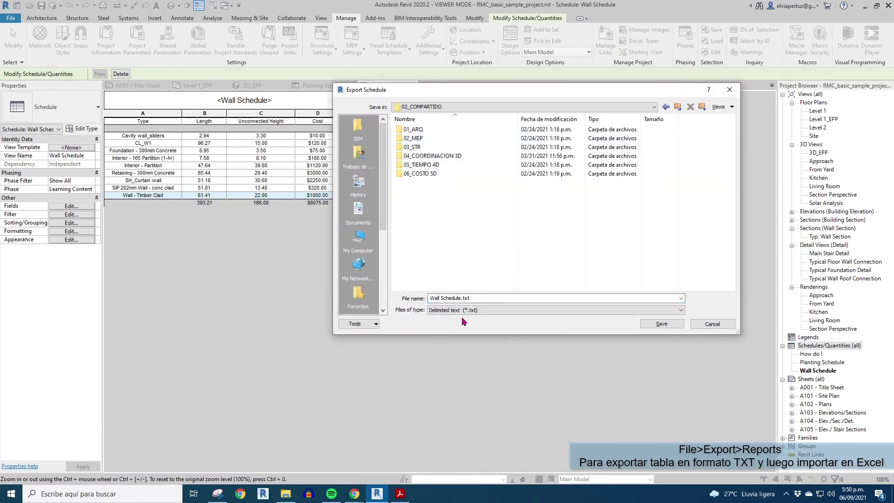
{"action": "left_click", "coordinate": [662, 323]}
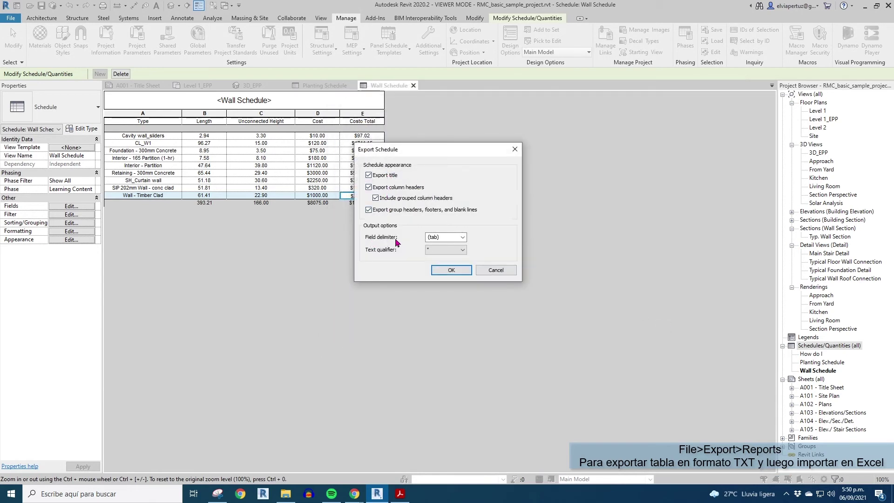
Keep tab as the field delimiter and confirm the export options
{"action": "left_click", "coordinate": [440, 237]}
{"action": "left_click", "coordinate": [462, 238]}
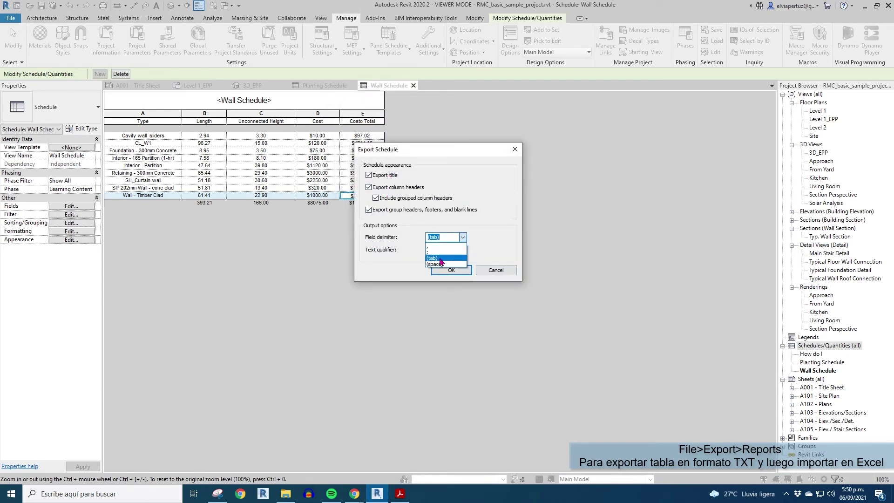
{"action": "left_click", "coordinate": [463, 237]}
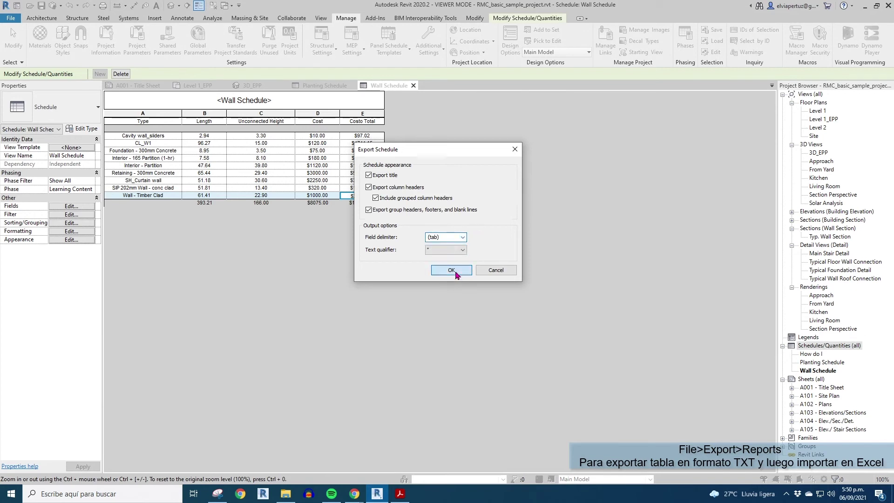
{"action": "left_click", "coordinate": [456, 273]}
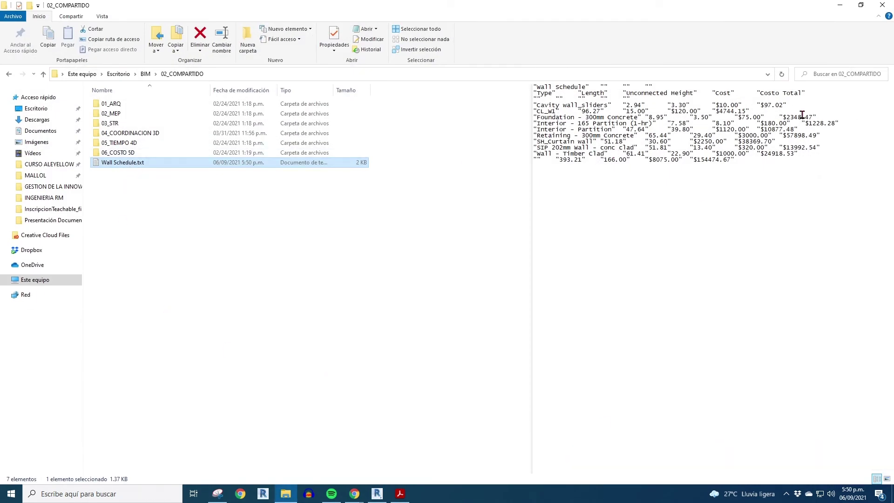
Minimize File Explorer to bring the Revit Wall Schedule back into view
{"action": "left_click", "coordinate": [840, 6]}
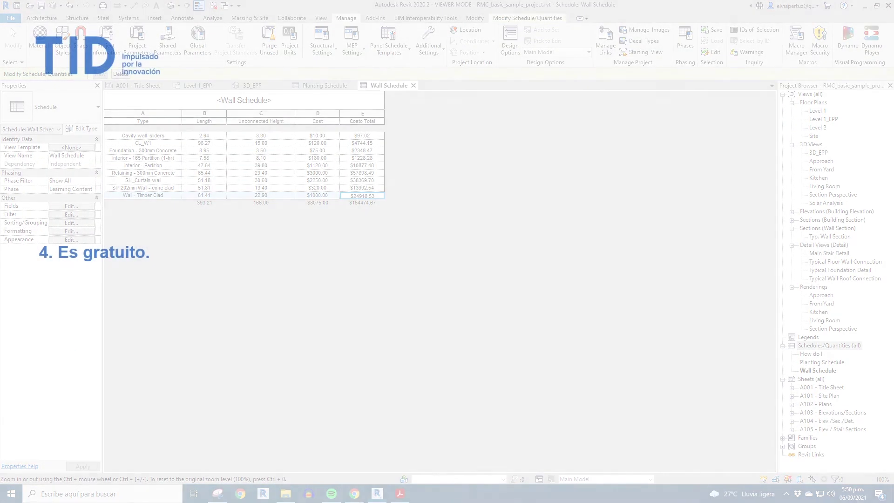